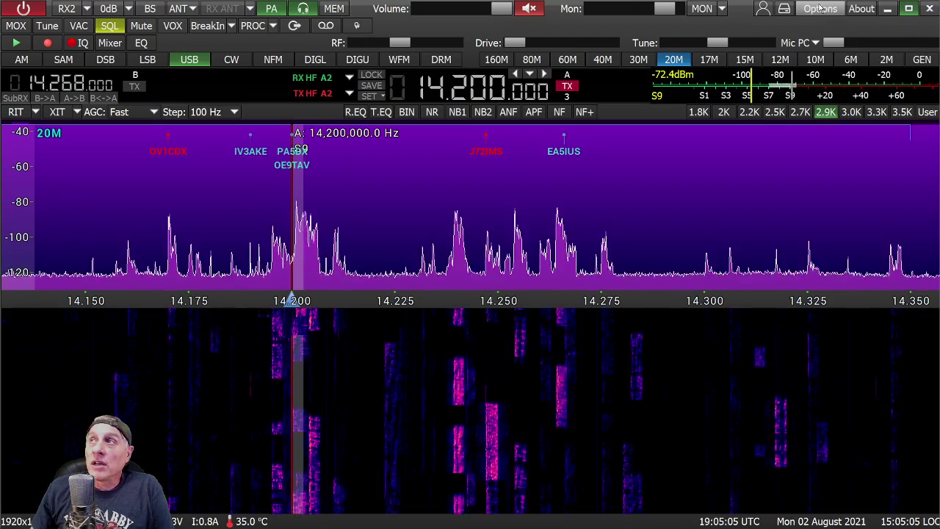
- Apply and confirm the Transceiver Control Interface options with TCI enabled on port 40001
{"action": "left_click", "coordinate": [813, 9]}
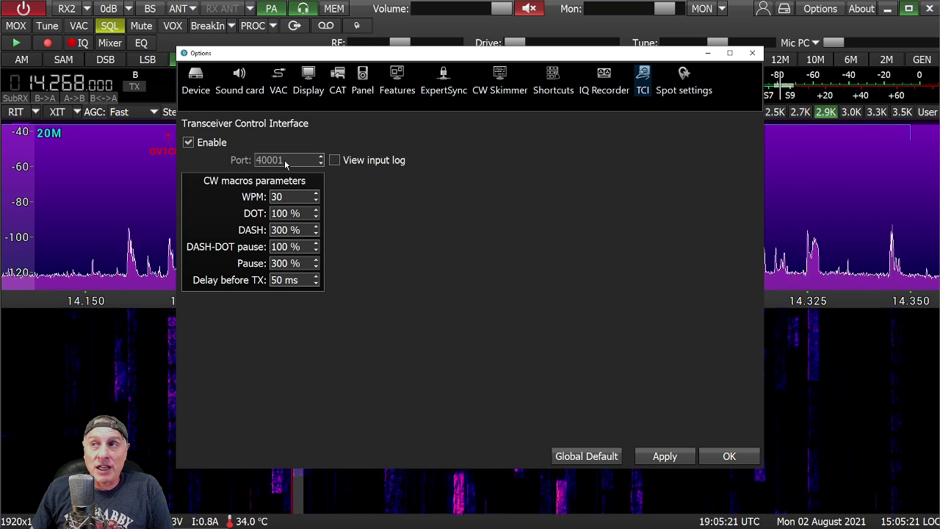
{"action": "left_click", "coordinate": [664, 456]}
{"action": "left_click", "coordinate": [731, 456]}
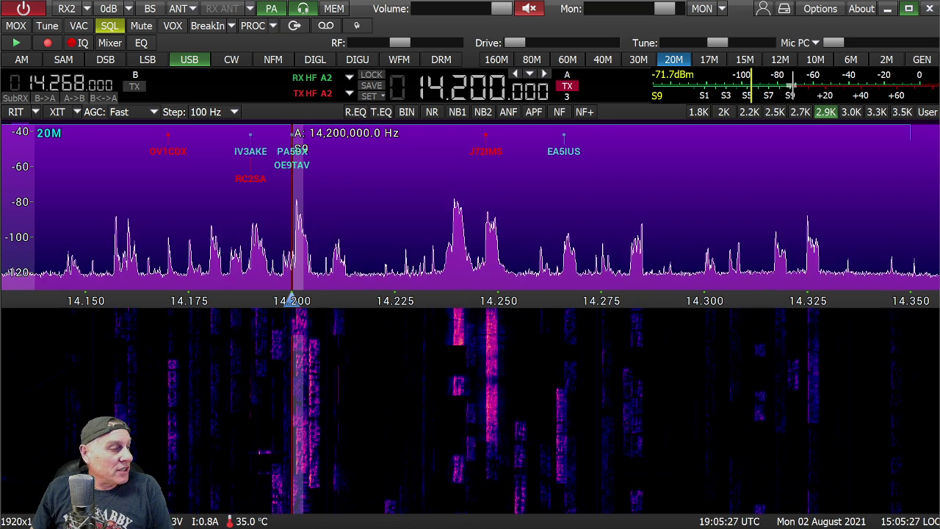
- Switch to Log4OM and open the server connection settings of the telnet cluster
{"action": "key", "text": "alt+Tab"}
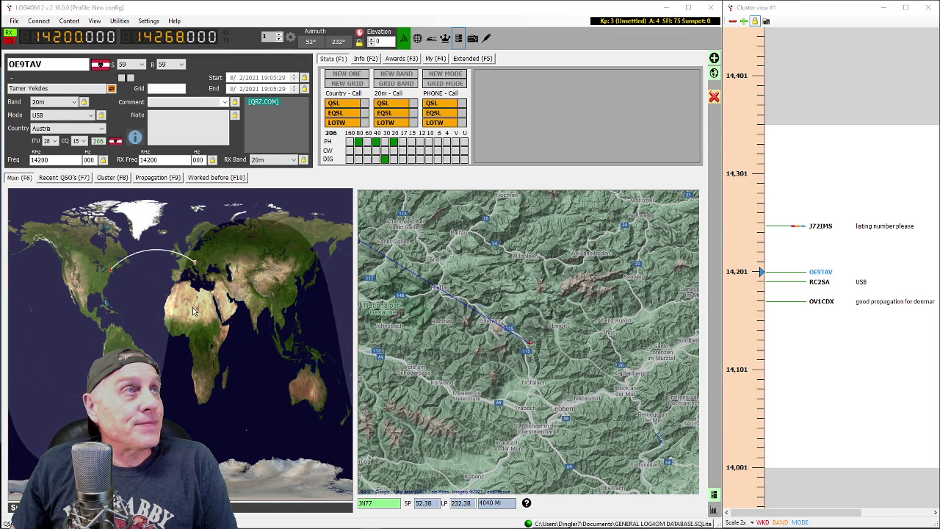
{"action": "left_click", "coordinate": [149, 21]}
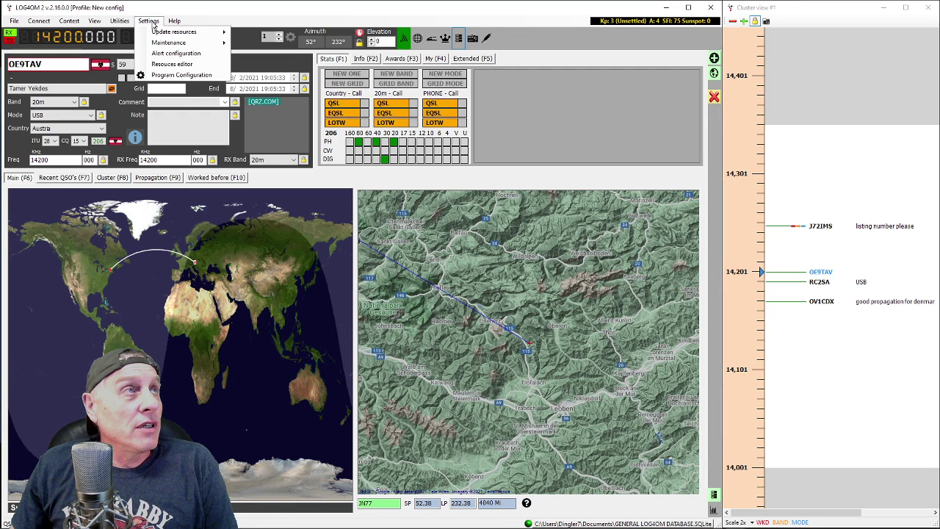
{"action": "left_click", "coordinate": [39, 20]}
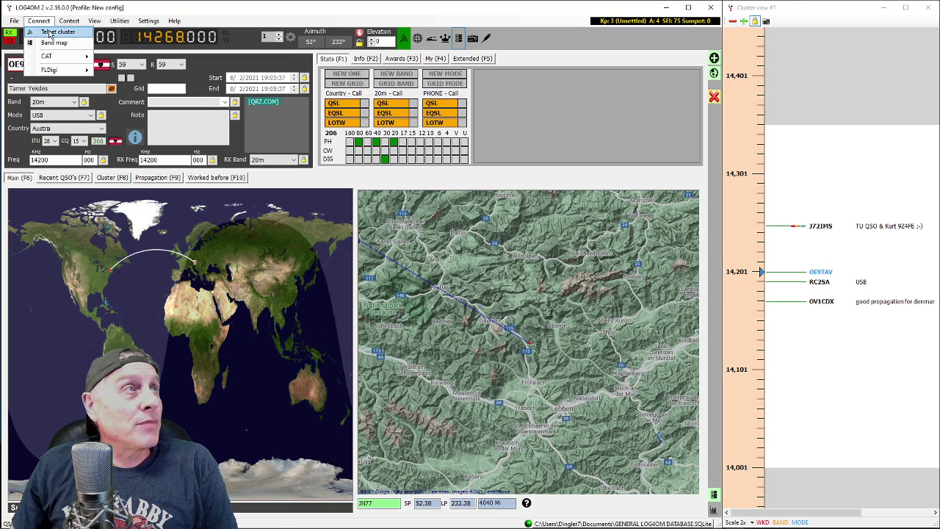
{"action": "left_click", "coordinate": [50, 32]}
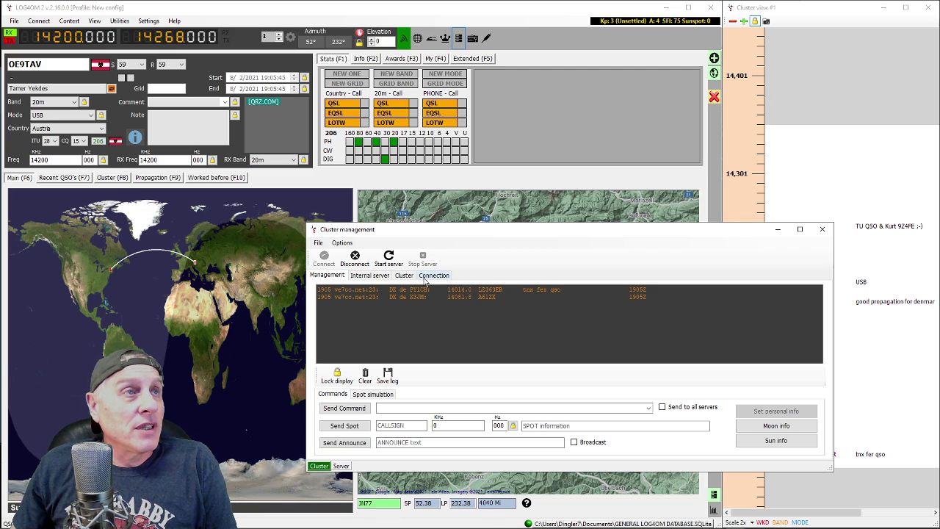
{"action": "left_click", "coordinate": [429, 275]}
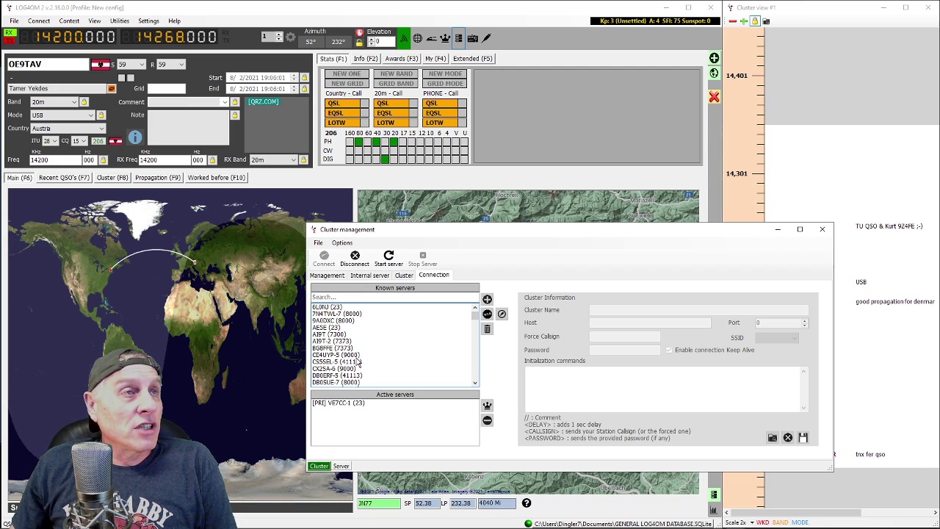
- Find and select VE7CC-1 (23) among the known cluster servers
{"action": "scroll", "coordinate": [360, 356], "scroll_direction": "down", "scroll_amount": 15}
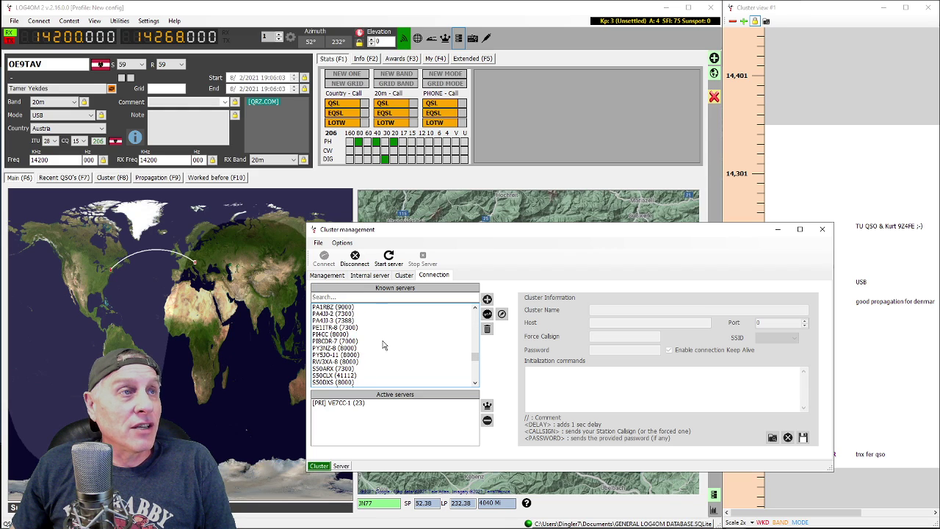
{"action": "scroll", "coordinate": [382, 345], "scroll_direction": "down", "scroll_amount": 10}
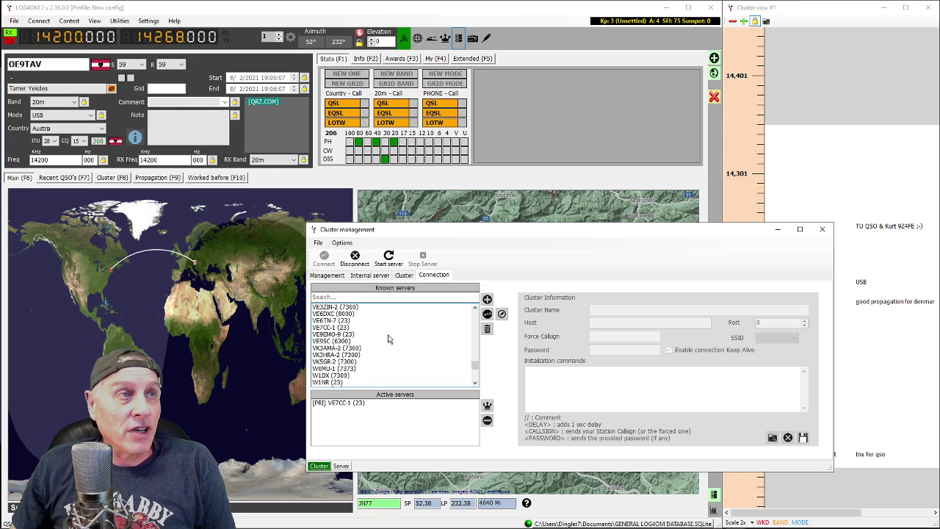
{"action": "scroll", "coordinate": [388, 339], "scroll_direction": "down", "scroll_amount": 4}
{"action": "scroll", "coordinate": [389, 339], "scroll_direction": "up", "scroll_amount": 7}
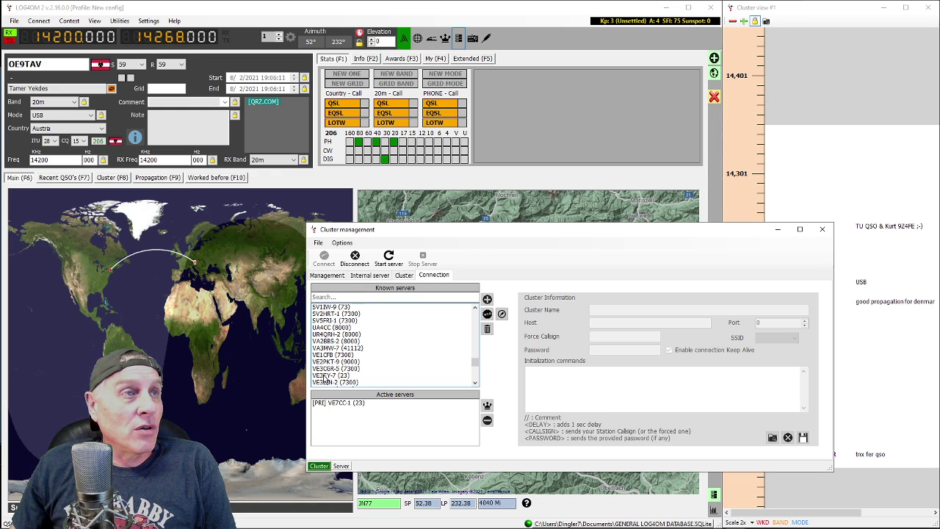
{"action": "scroll", "coordinate": [343, 375], "scroll_direction": "down", "scroll_amount": 4}
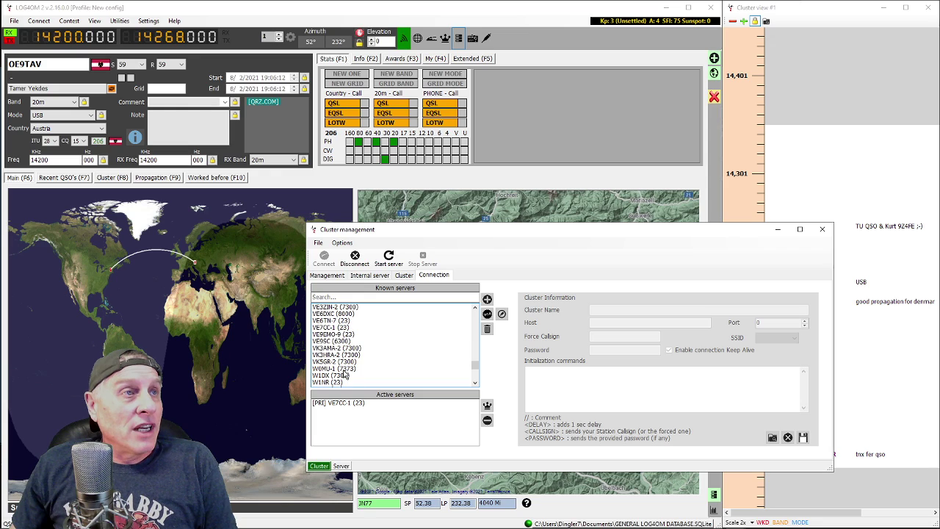
{"action": "left_click", "coordinate": [329, 327]}
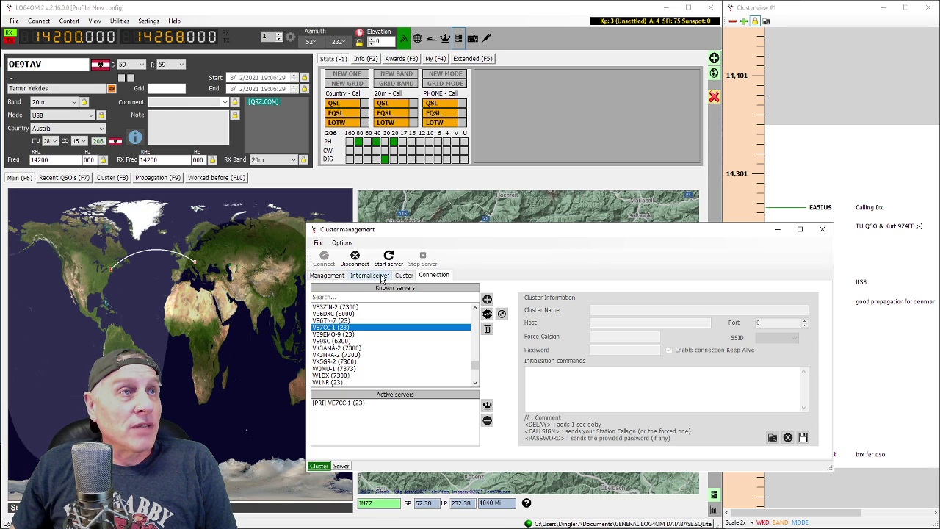
- Review the incoming spots in the telnet cluster's list and close the cluster management window
{"action": "left_click", "coordinate": [404, 276]}
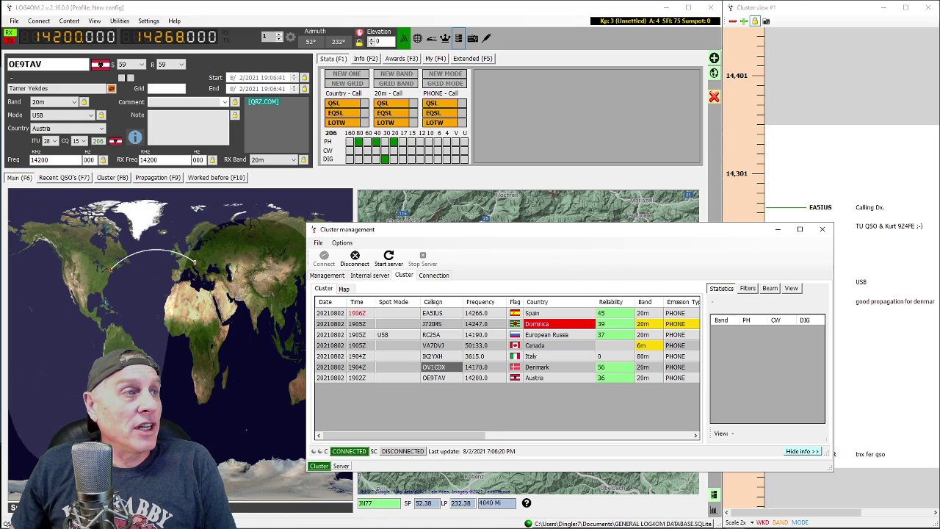
{"action": "mouse_move", "coordinate": [733, 519]}
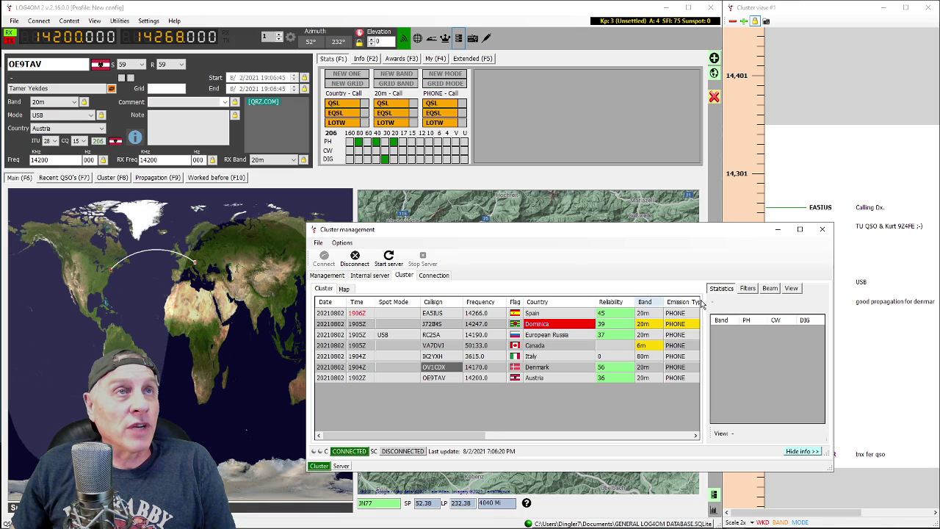
{"action": "left_click", "coordinate": [822, 230]}
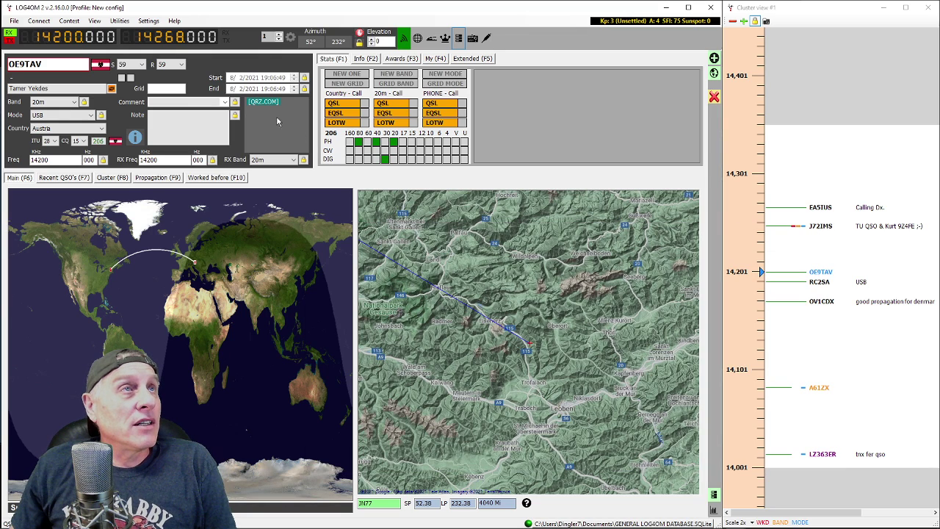
- Review the cluster auto-start option and the cluster alert settings in the program configuration
{"action": "left_click", "coordinate": [149, 21]}
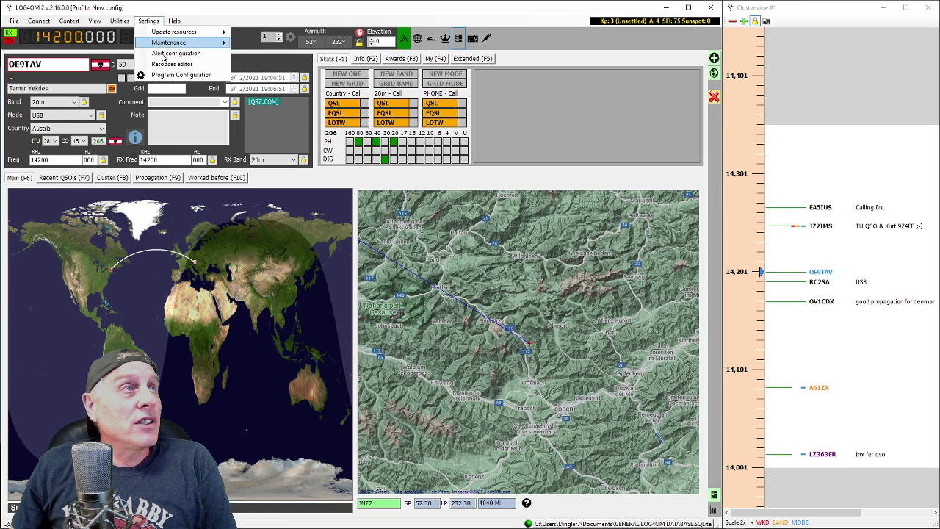
{"action": "left_click", "coordinate": [170, 76]}
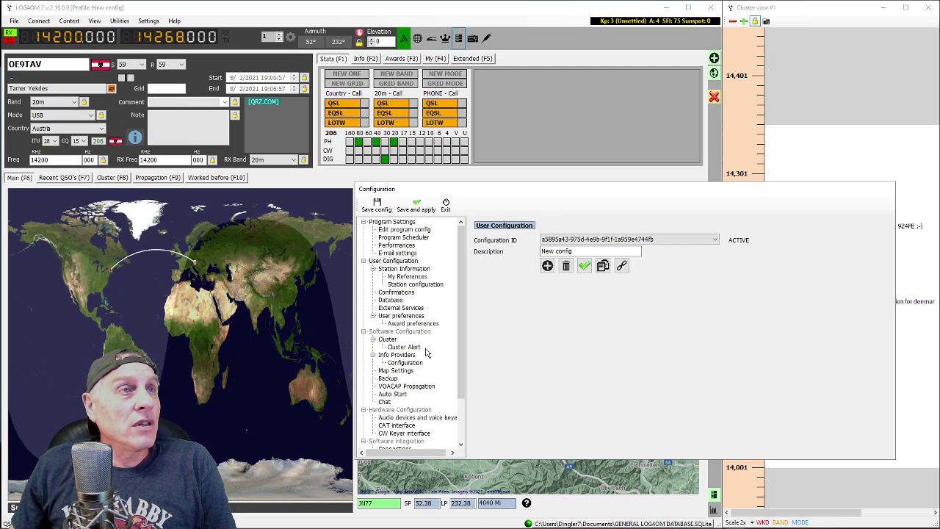
{"action": "left_click", "coordinate": [390, 340]}
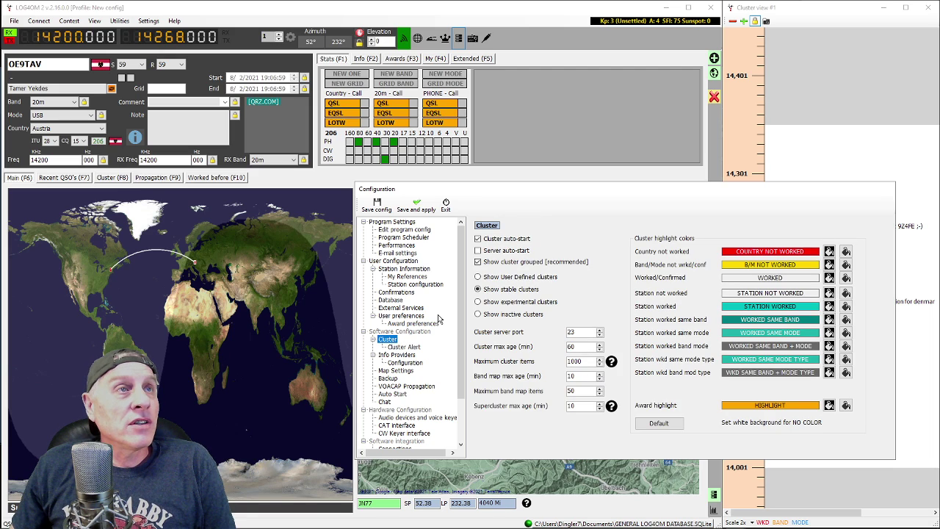
{"action": "left_click", "coordinate": [479, 240]}
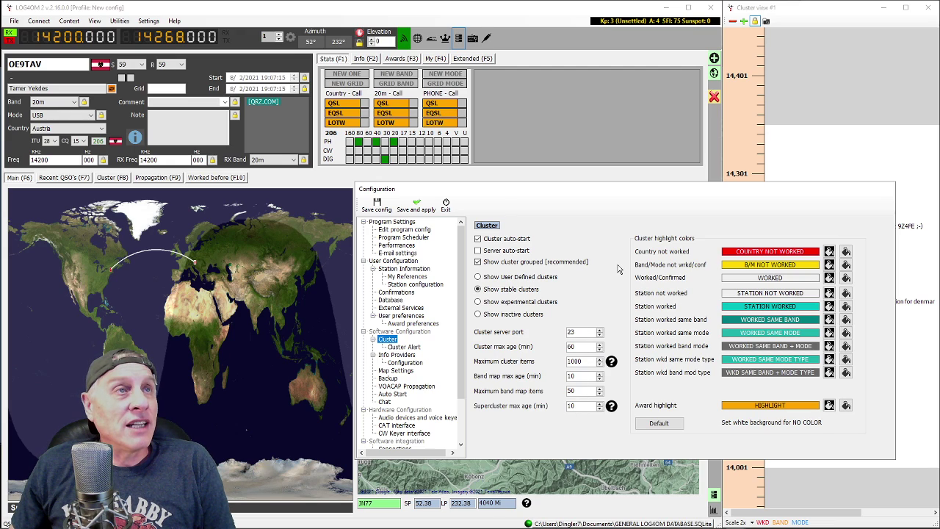
{"action": "left_click", "coordinate": [403, 347]}
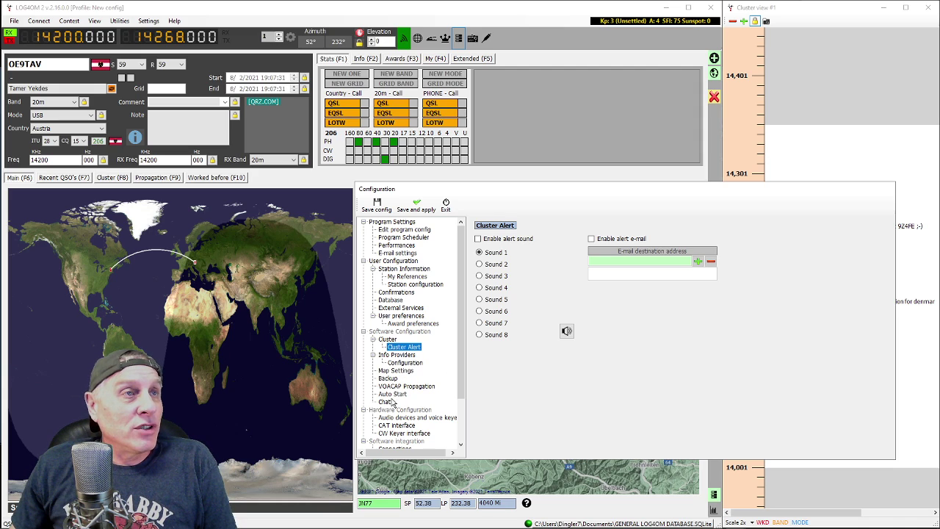
- Save and apply the CAT interface configuration with the TCIProtocol engine, CAT auto-start, TCI address 127.0.0.1, port 40001 and cluster spots sent to the radio
{"action": "left_click", "coordinate": [396, 426]}
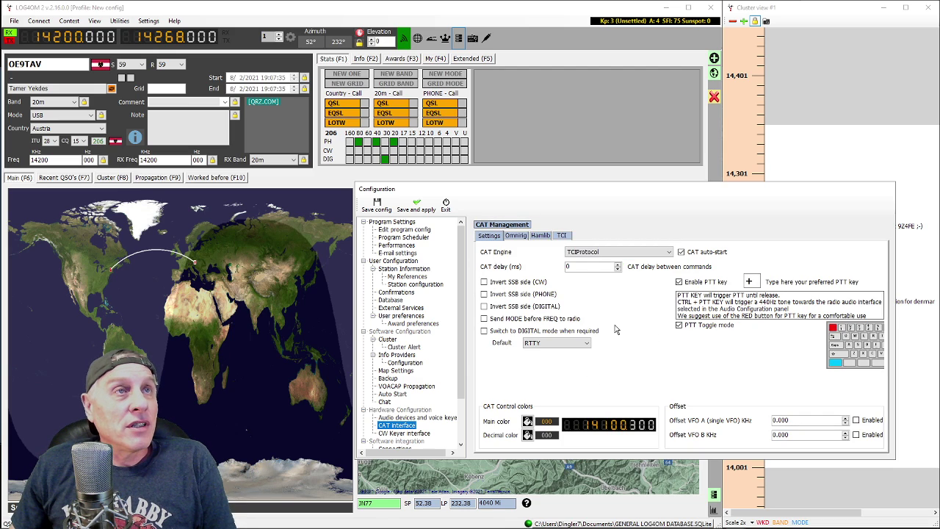
{"action": "left_click", "coordinate": [491, 236]}
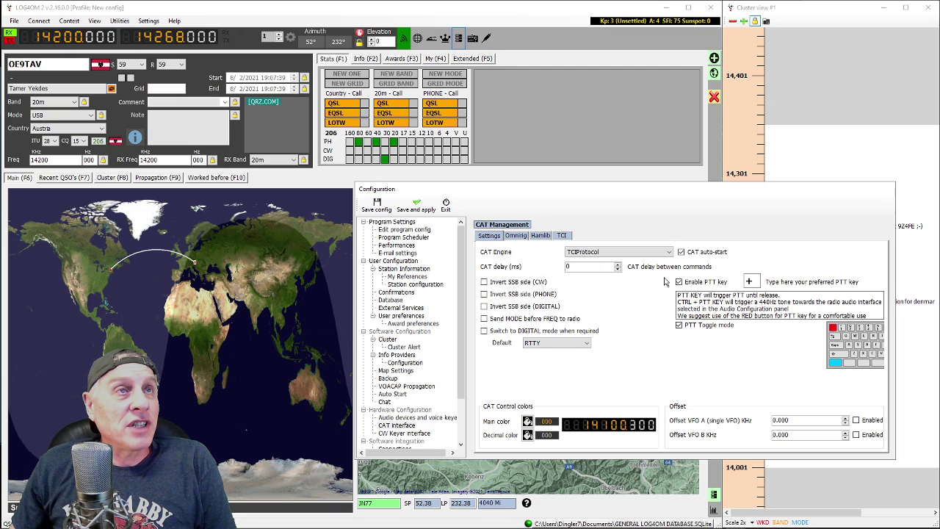
{"action": "left_click", "coordinate": [671, 252]}
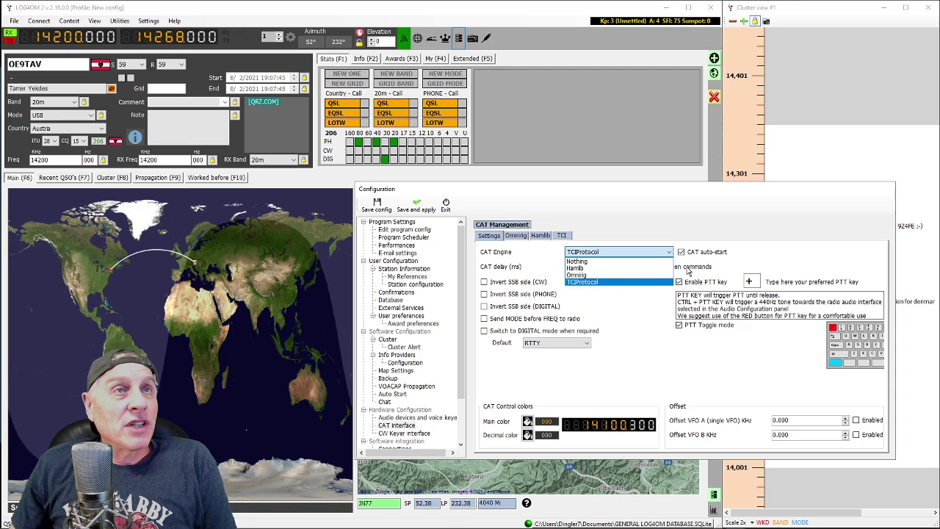
{"action": "left_click", "coordinate": [698, 226]}
{"action": "left_click", "coordinate": [682, 253]}
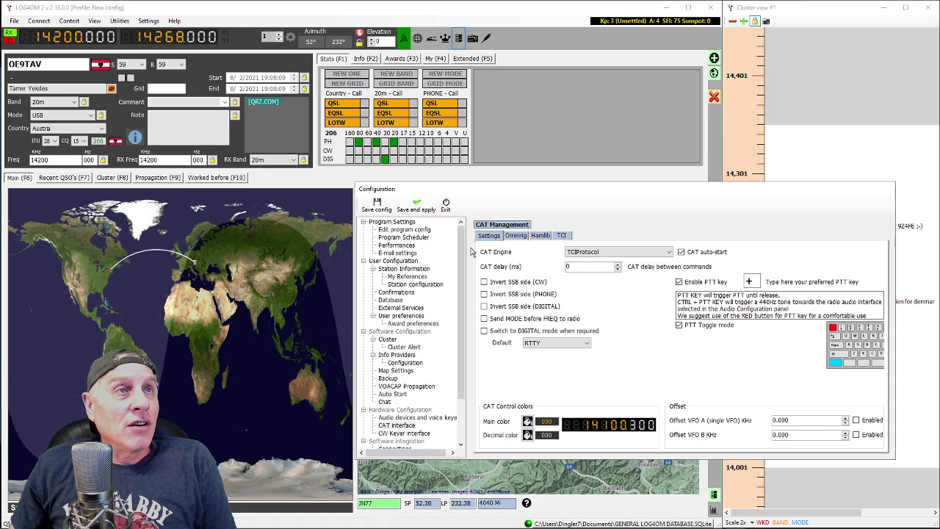
{"action": "left_click", "coordinate": [566, 235]}
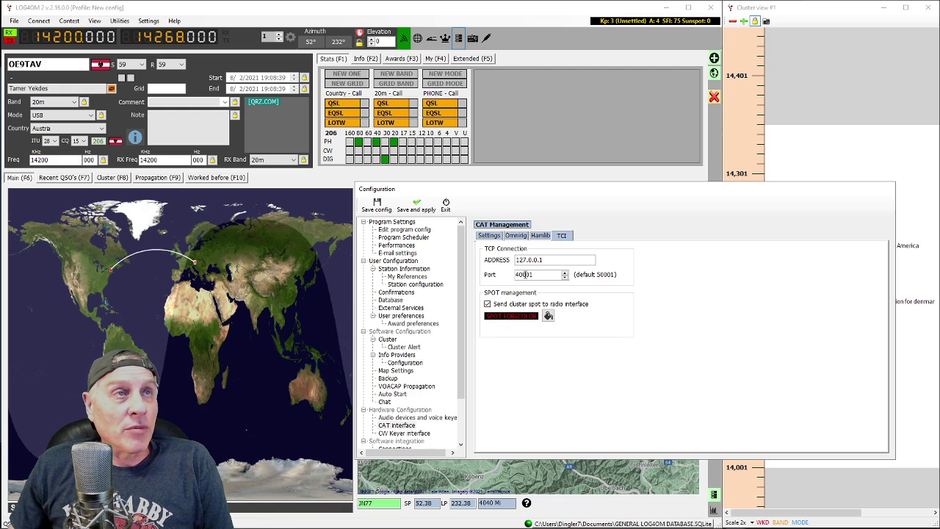
{"action": "left_click", "coordinate": [417, 206]}
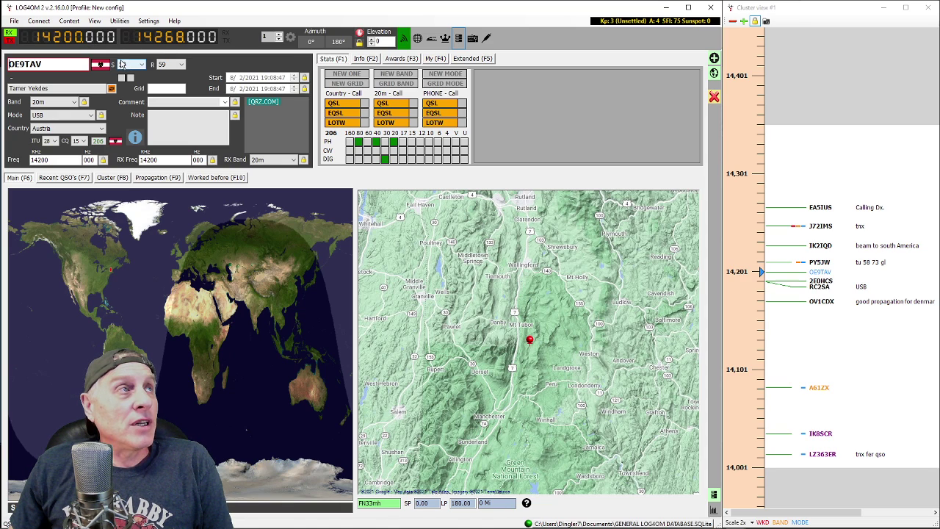
- Restart the CAT connection by stopping it and starting it again
{"action": "left_click", "coordinate": [39, 20]}
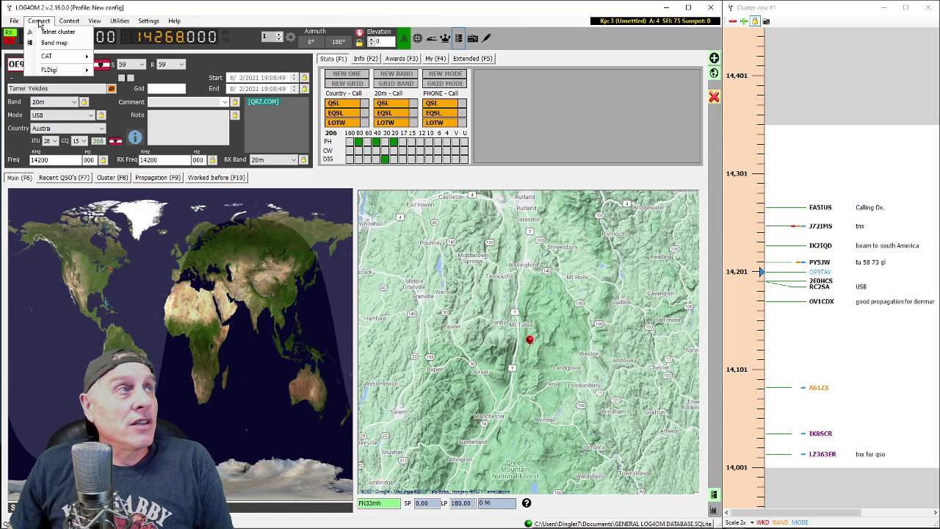
{"action": "mouse_move", "coordinate": [48, 57]}
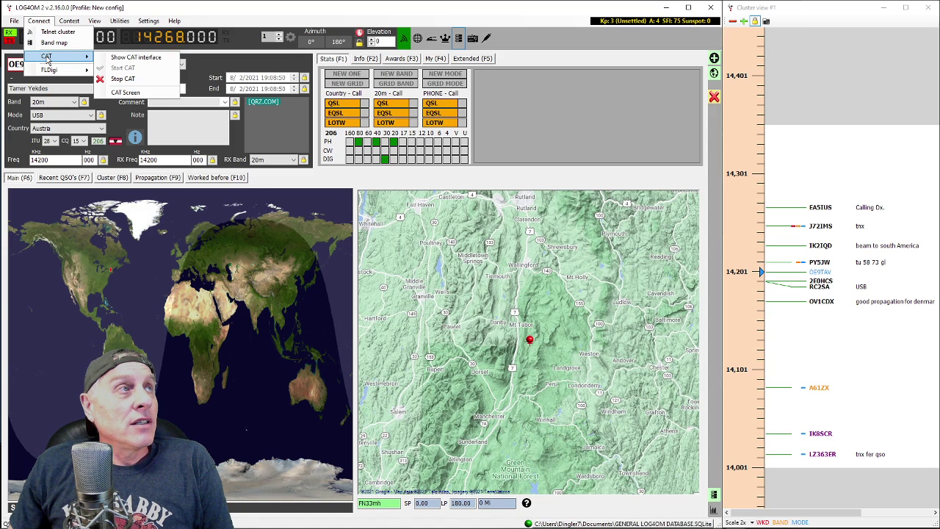
{"action": "left_click", "coordinate": [117, 83]}
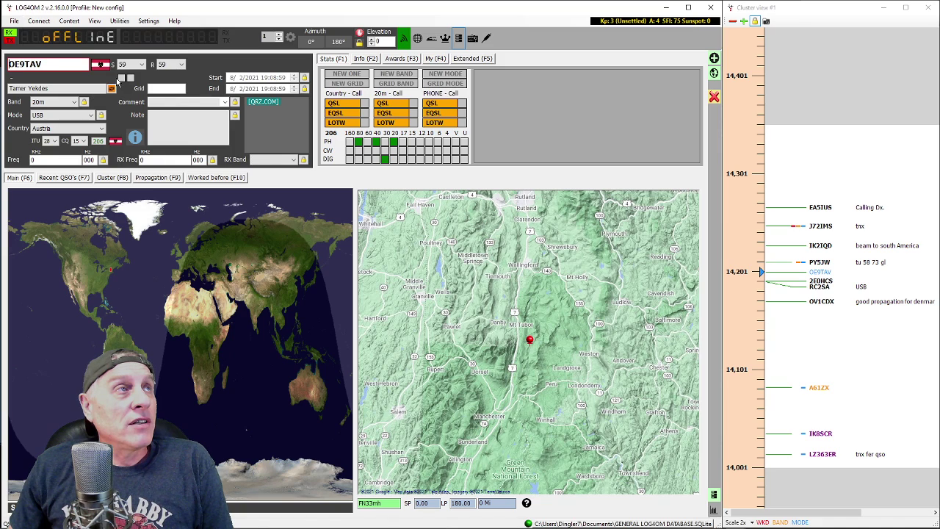
{"action": "left_click", "coordinate": [44, 20]}
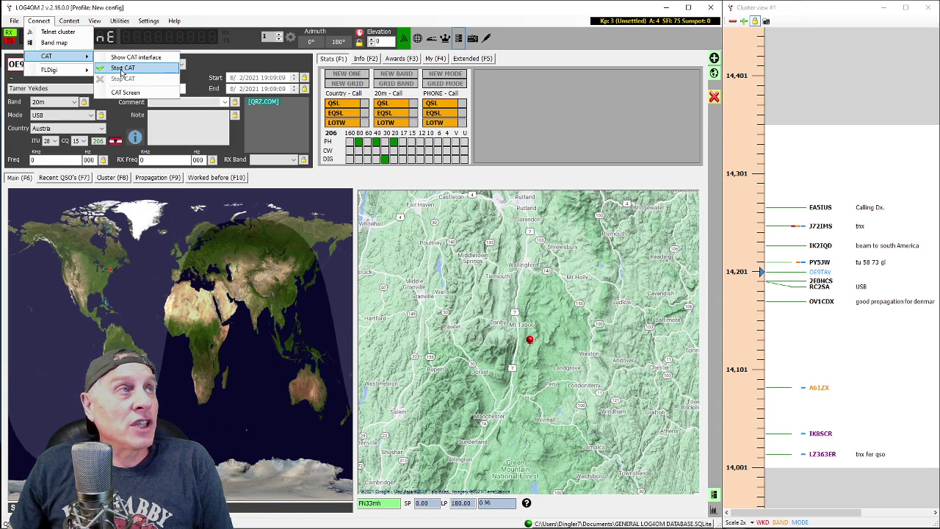
{"action": "left_click", "coordinate": [122, 68]}
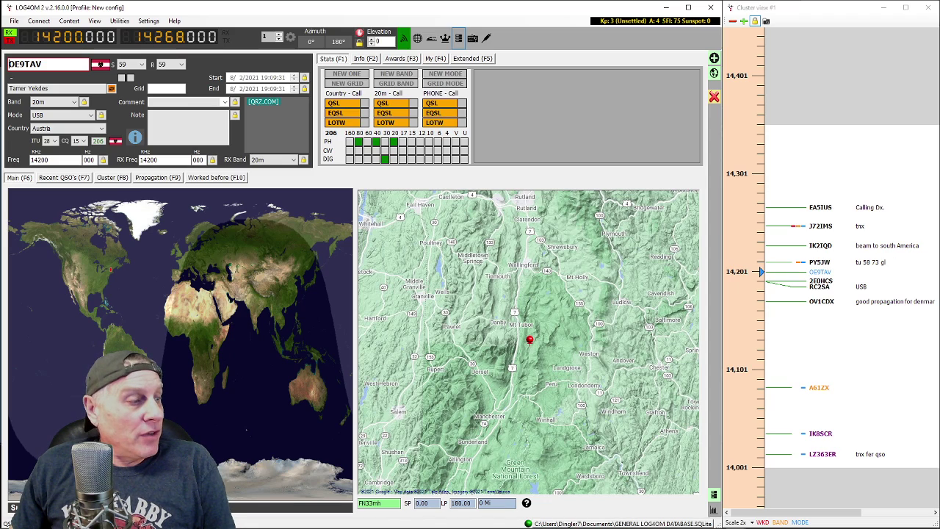
- Load the J72IMS spot from the cluster view and tune the radio to its frequency
{"action": "key", "text": "alt+Tab"}
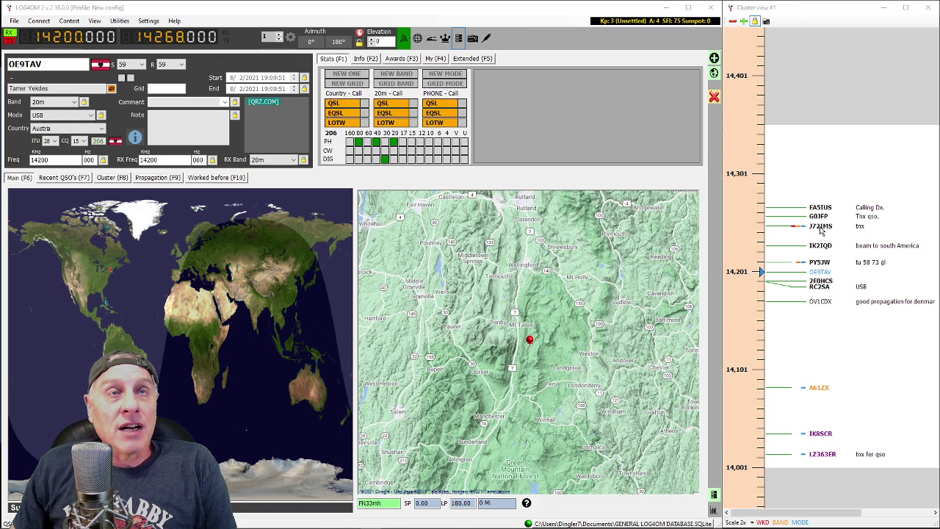
{"action": "left_click", "coordinate": [821, 228]}
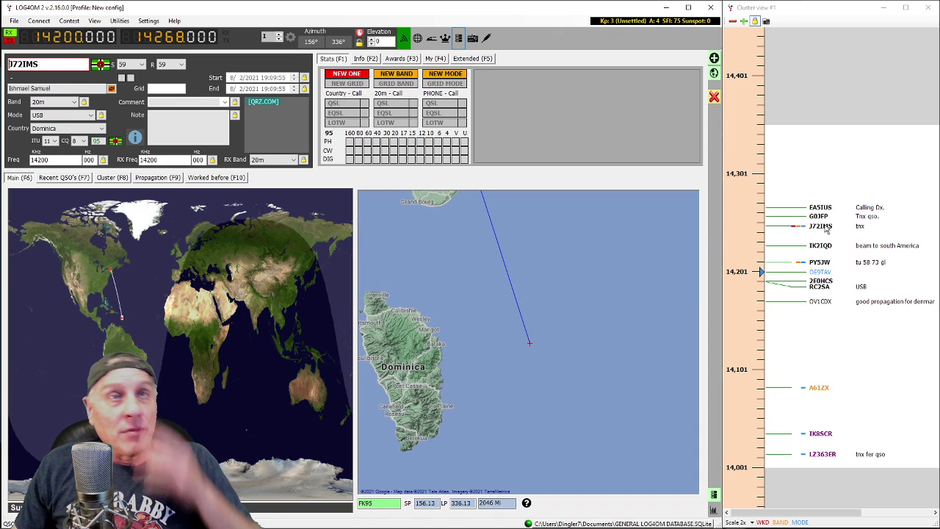
{"action": "left_click", "coordinate": [826, 228]}
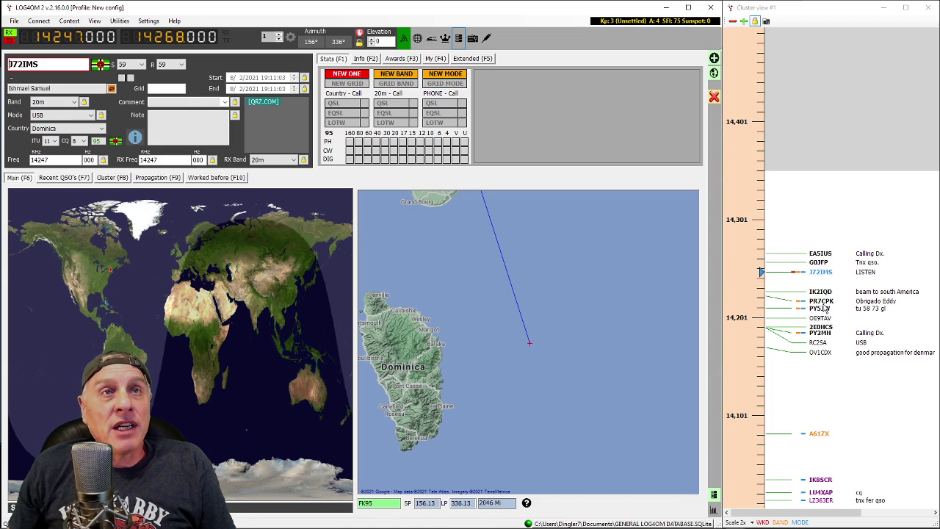
- Tune the radio to the EA5IUS spot from the cluster view, and to L21RCA from the full cluster list
{"action": "left_click", "coordinate": [821, 254]}
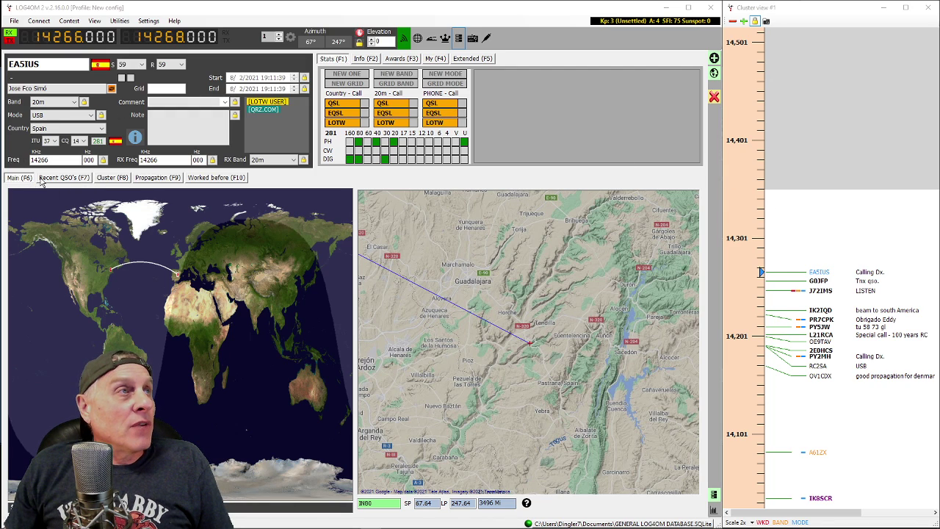
{"action": "left_click", "coordinate": [114, 180]}
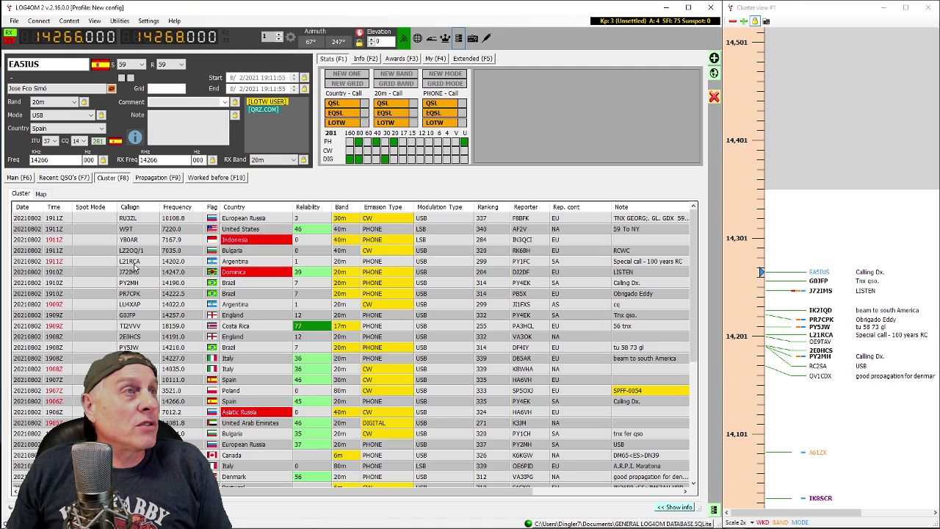
{"action": "left_click", "coordinate": [134, 264]}
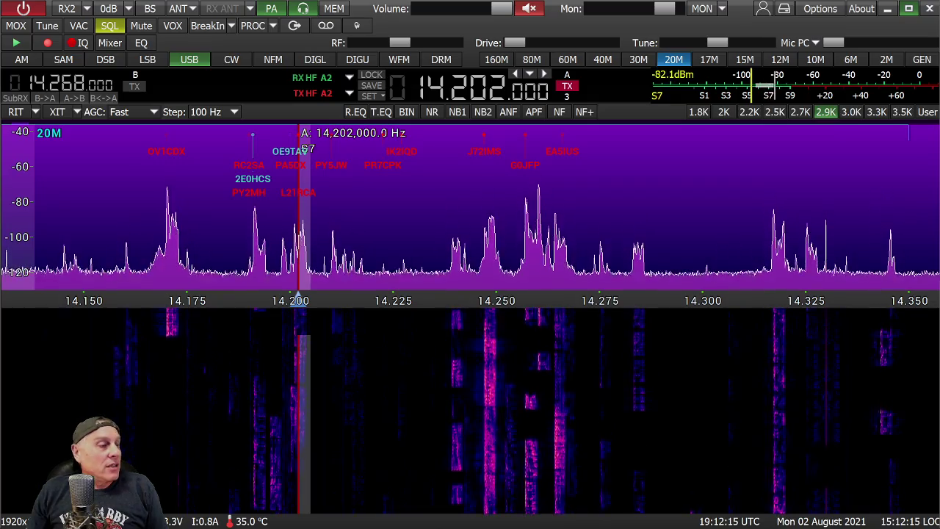
- Switch back to Log4OM, open an additional cluster view window and close it again
{"action": "key", "text": "alt+Tab"}
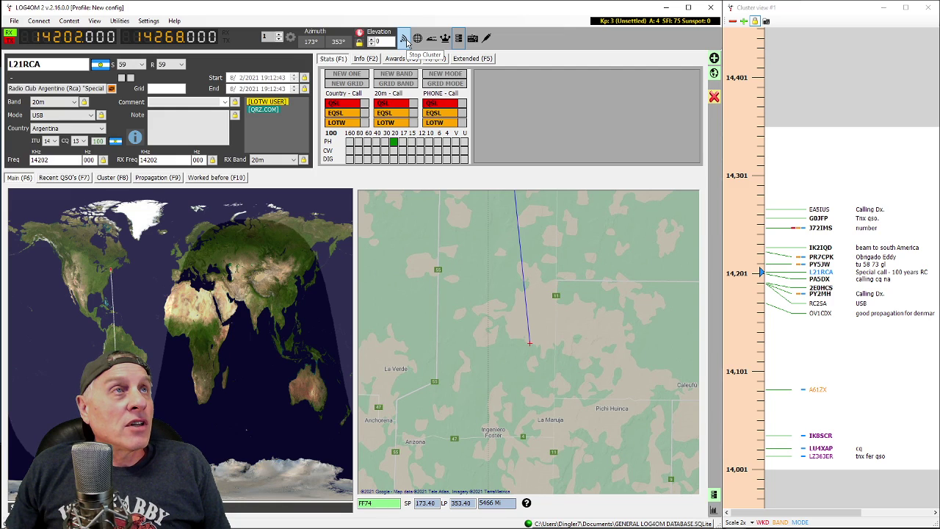
{"action": "left_click", "coordinate": [459, 39]}
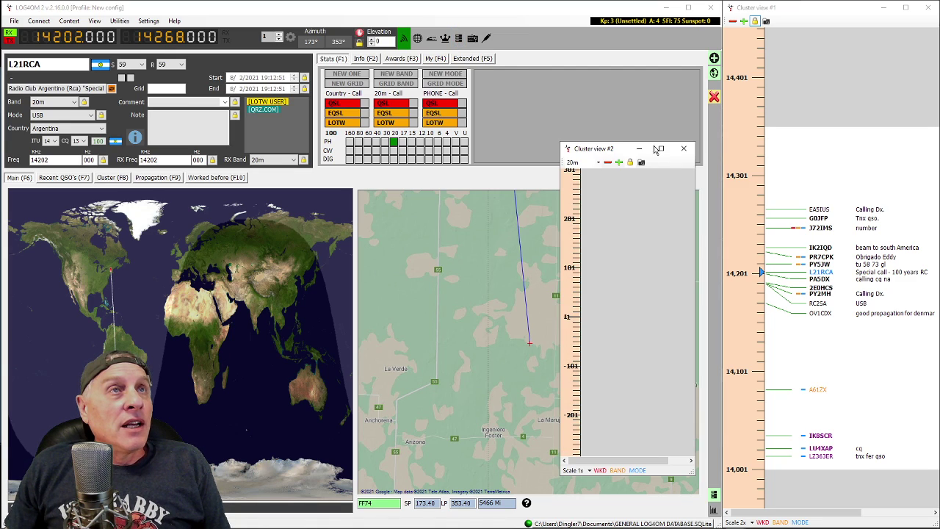
{"action": "left_click", "coordinate": [684, 148]}
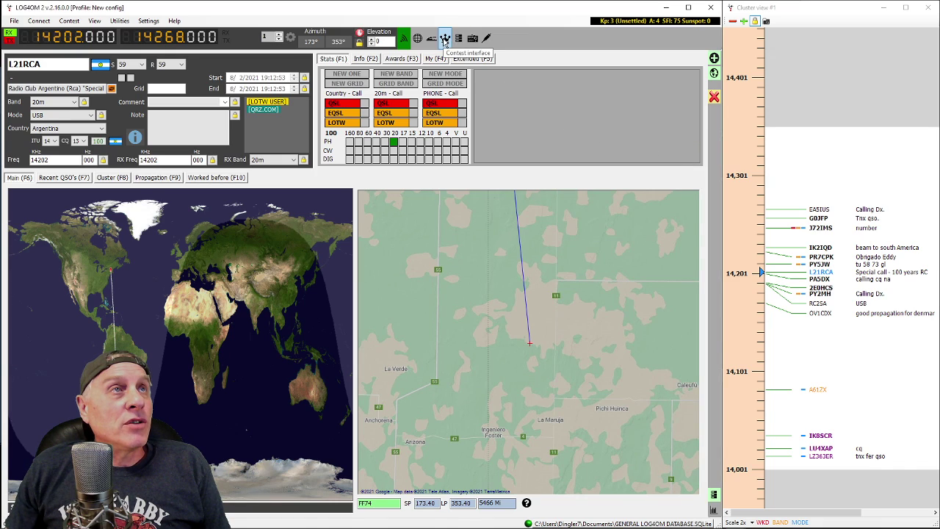